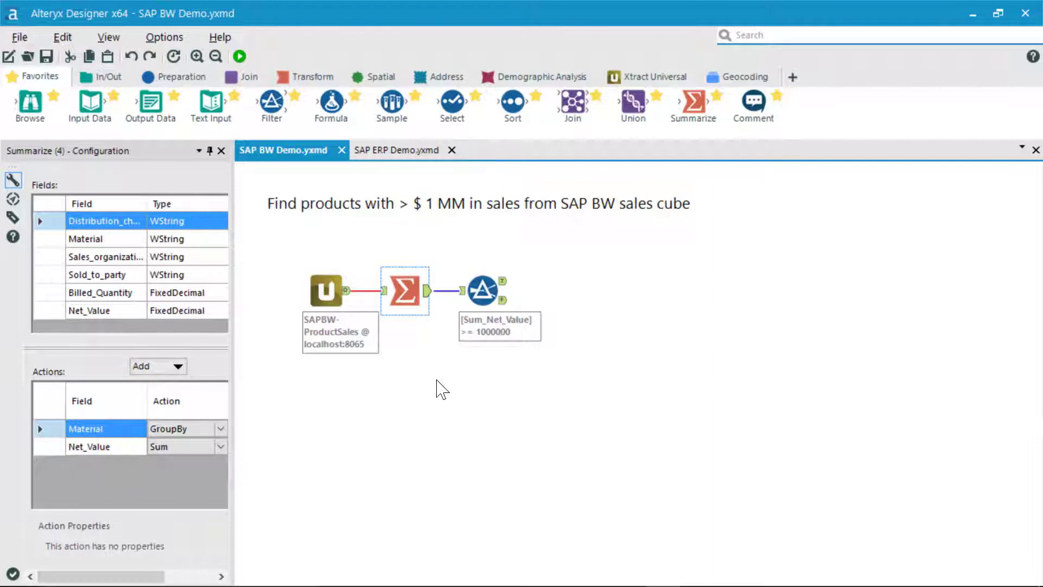
# Run the SAP BW Demo workflow and inspect the output records of the Xtract Universal, Summarize and Filter tools
pyautogui.click(479, 293)
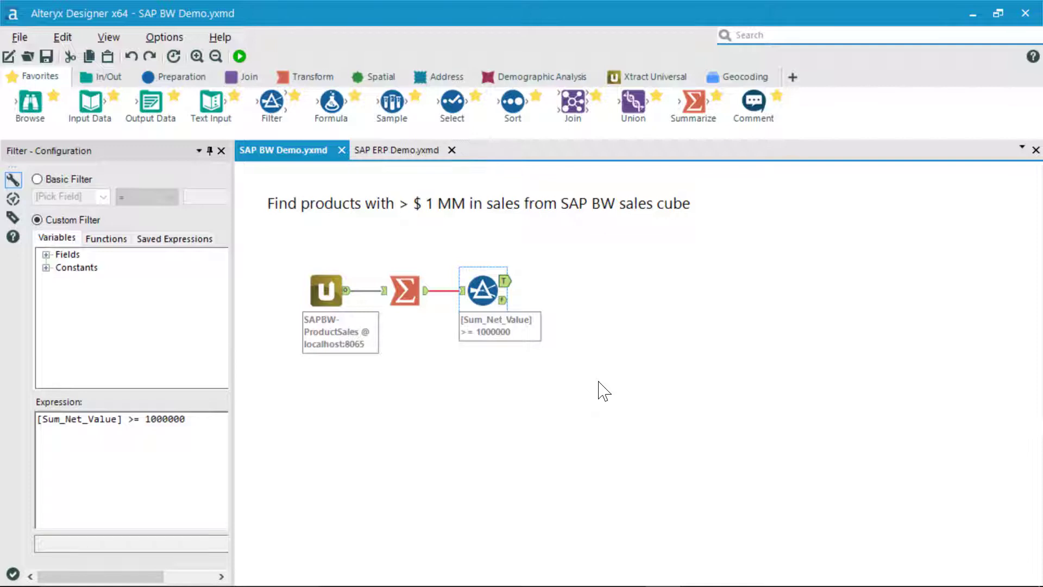
pyautogui.click(239, 56)
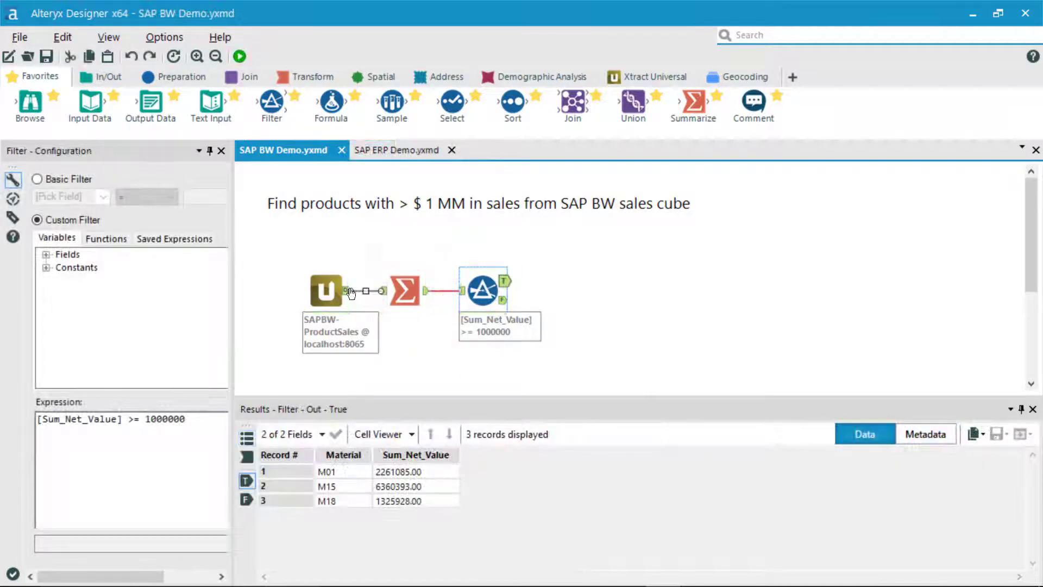
pyautogui.click(348, 294)
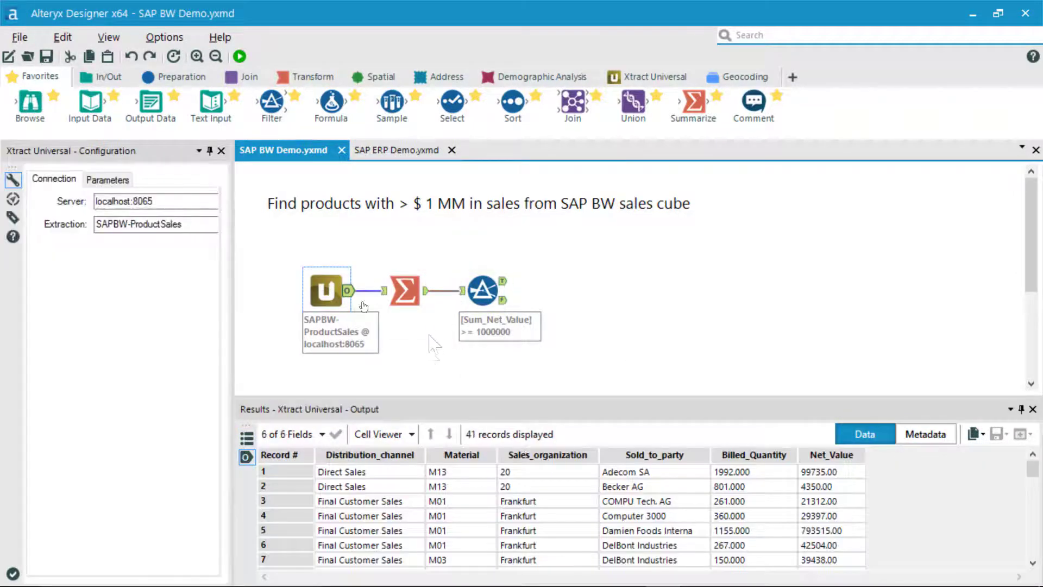
pyautogui.click(405, 290)
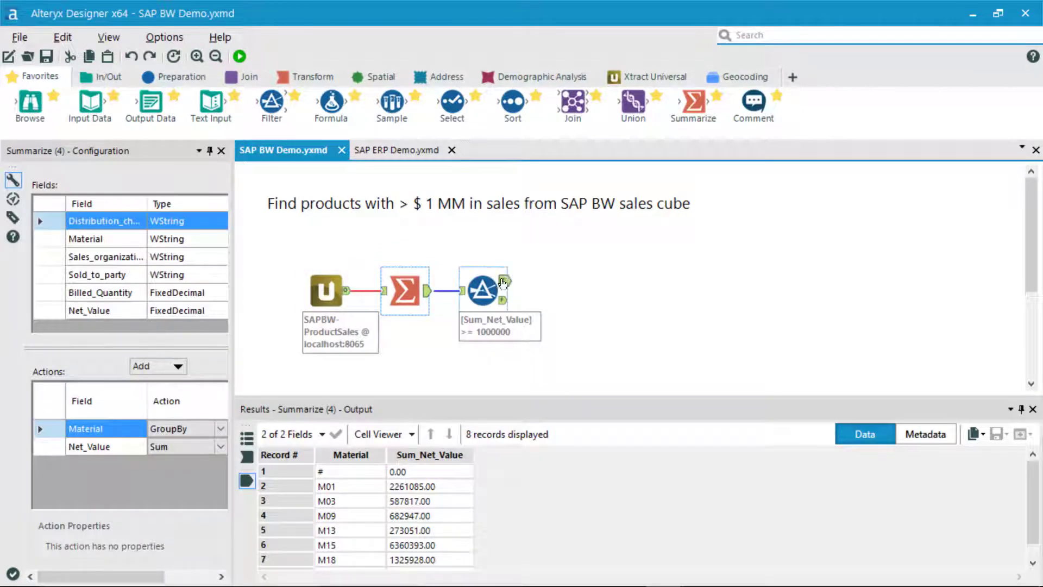
pyautogui.click(482, 290)
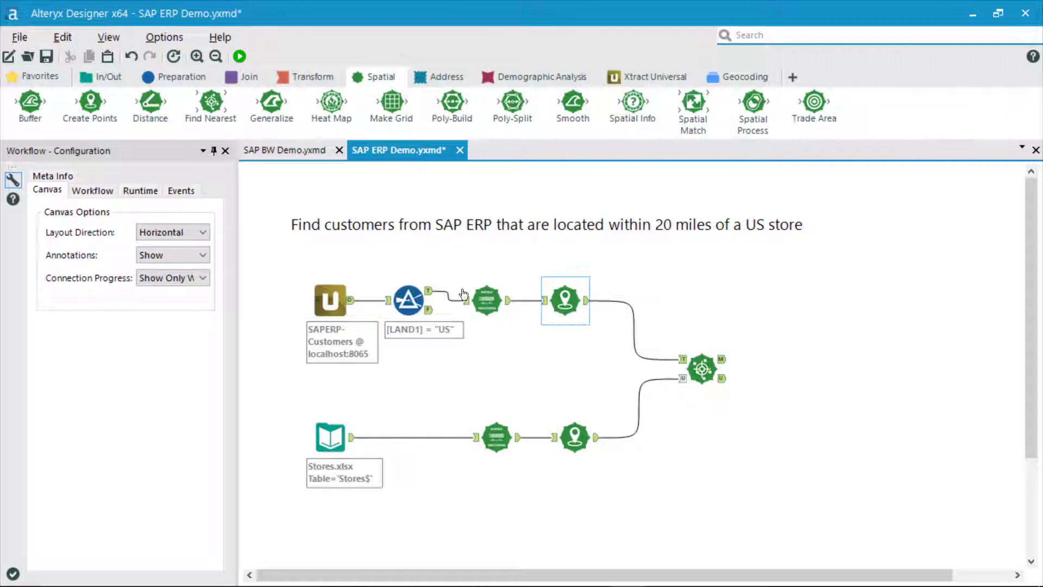
# Examine the configuration of the SAP ERP Demo workflow's customer source, country filter, geocoding, Create Points, Stores.xlsx input and Find Nearest tools
pyautogui.click(339, 298)
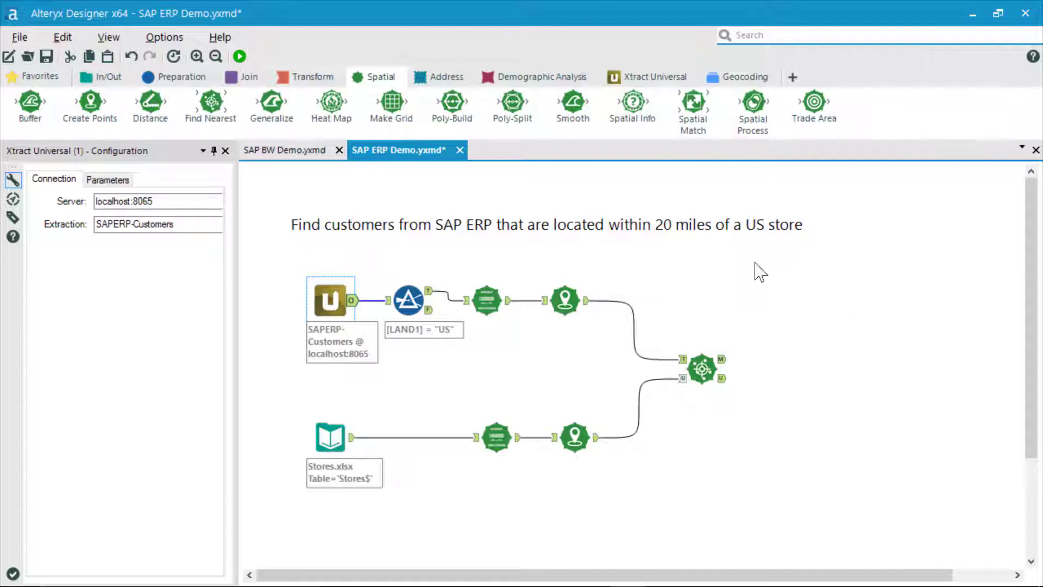
pyautogui.click(409, 298)
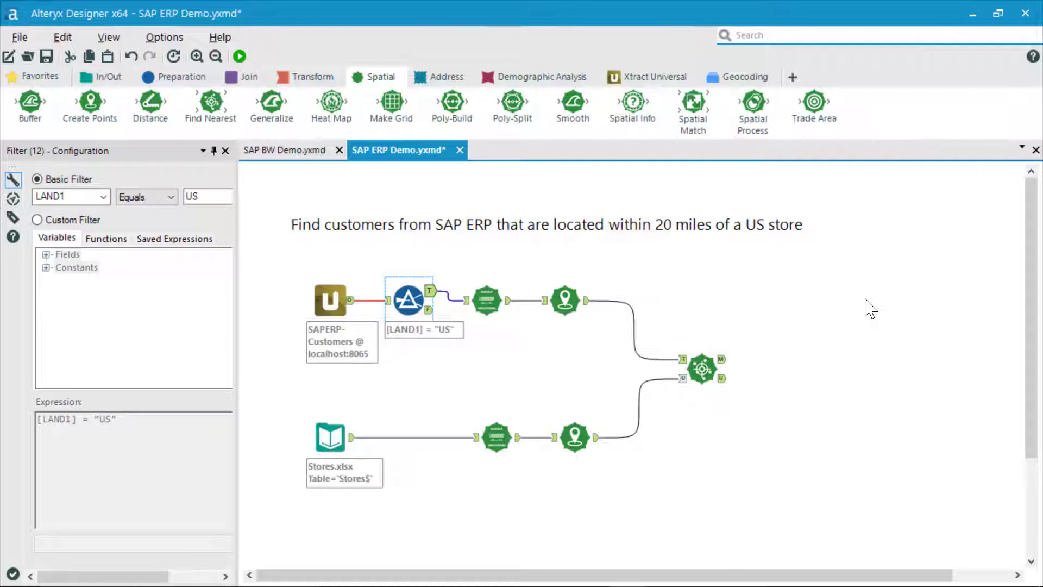
pyautogui.click(486, 300)
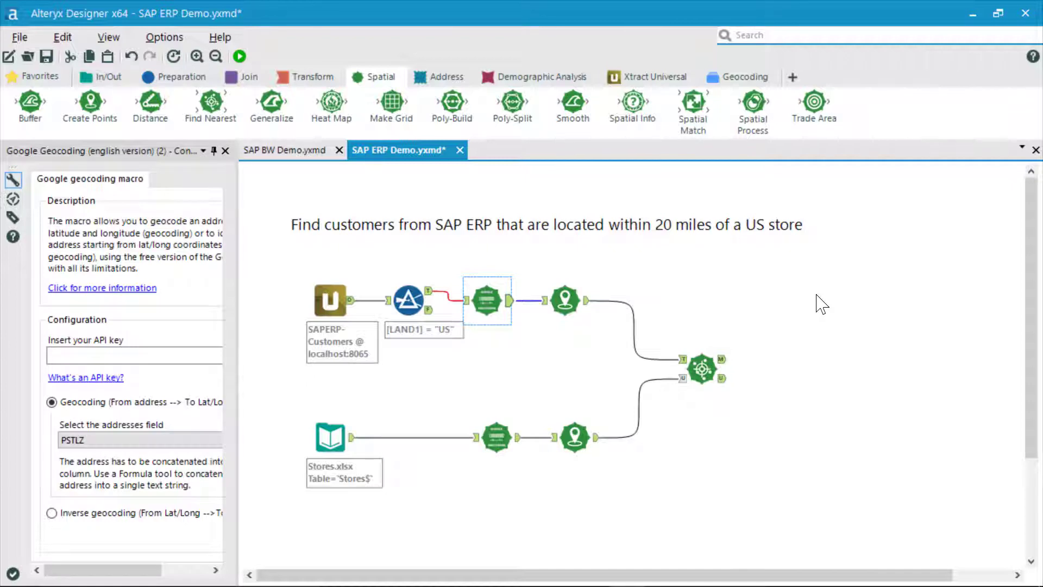
pyautogui.click(565, 300)
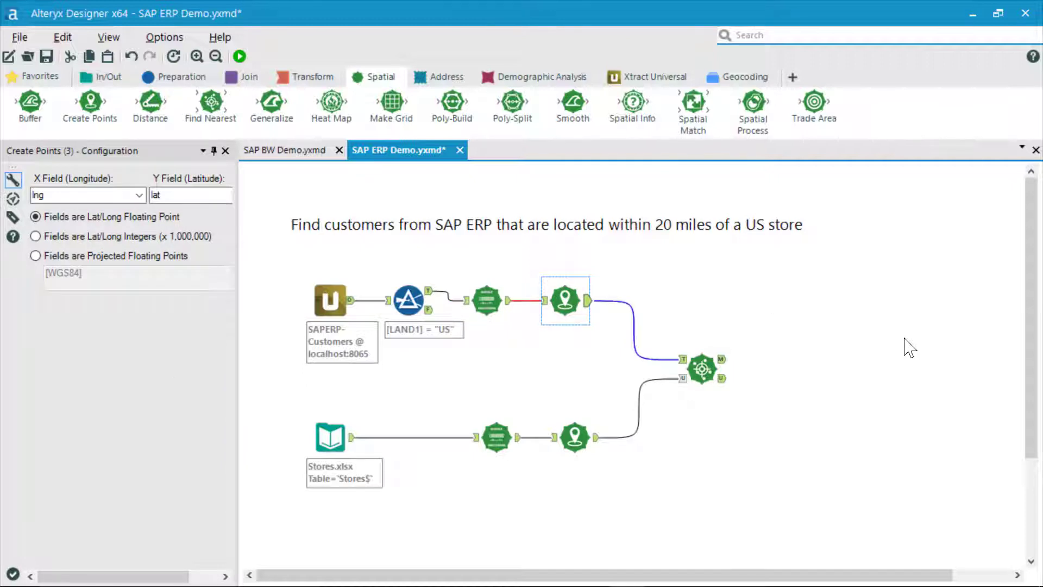
pyautogui.click(352, 432)
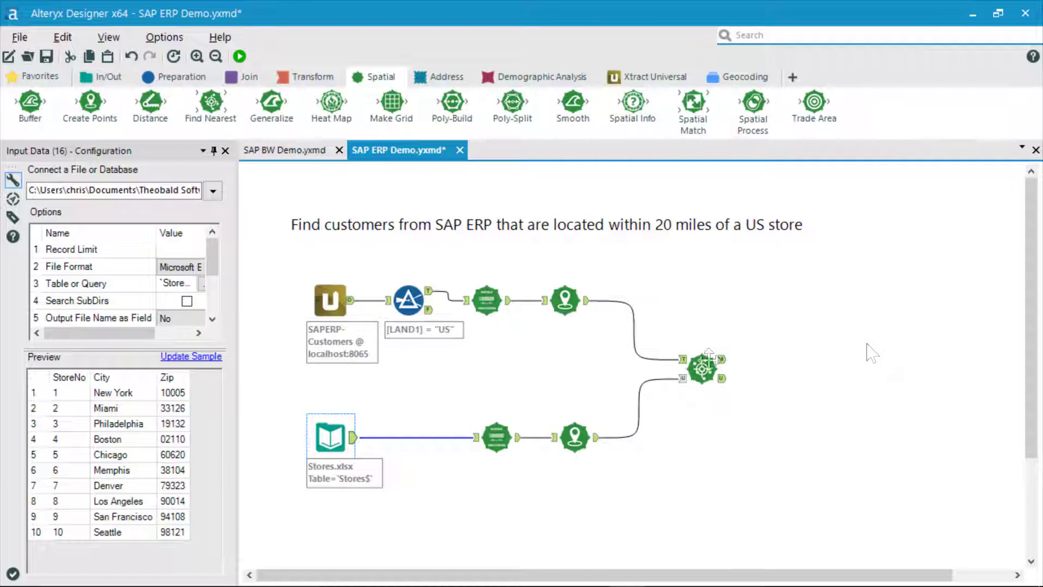
pyautogui.click(702, 369)
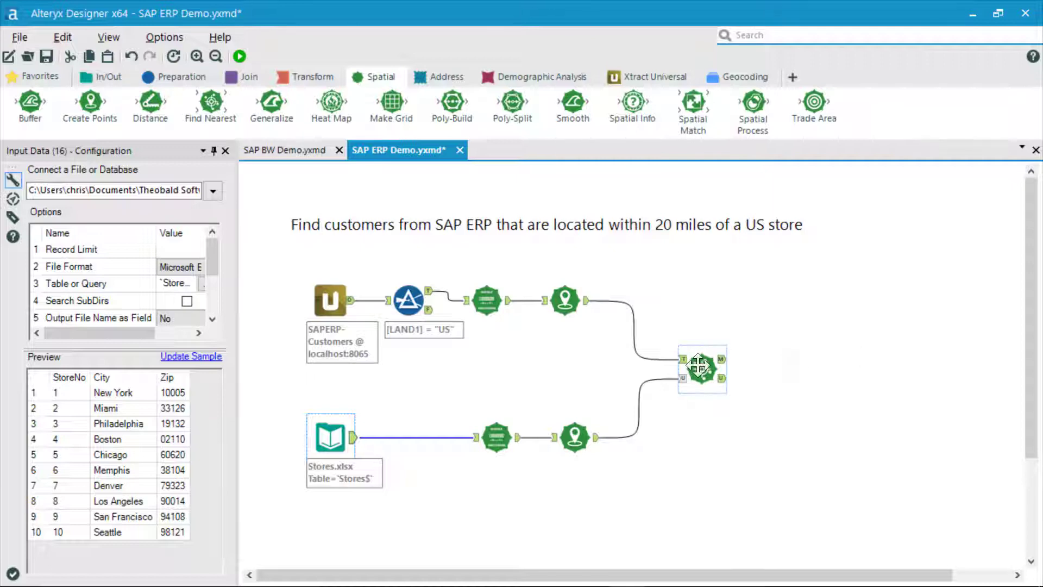
# Run the SAP ERP Demo workflow and browse the matched records of the Find Nearest tool
pyautogui.click(885, 344)
pyautogui.click(240, 56)
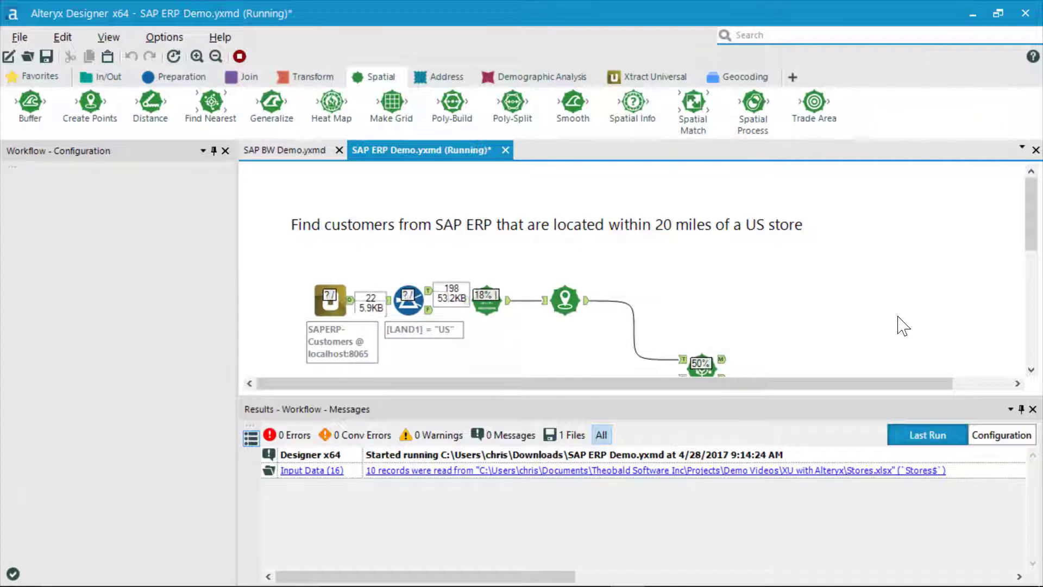
pyautogui.click(723, 360)
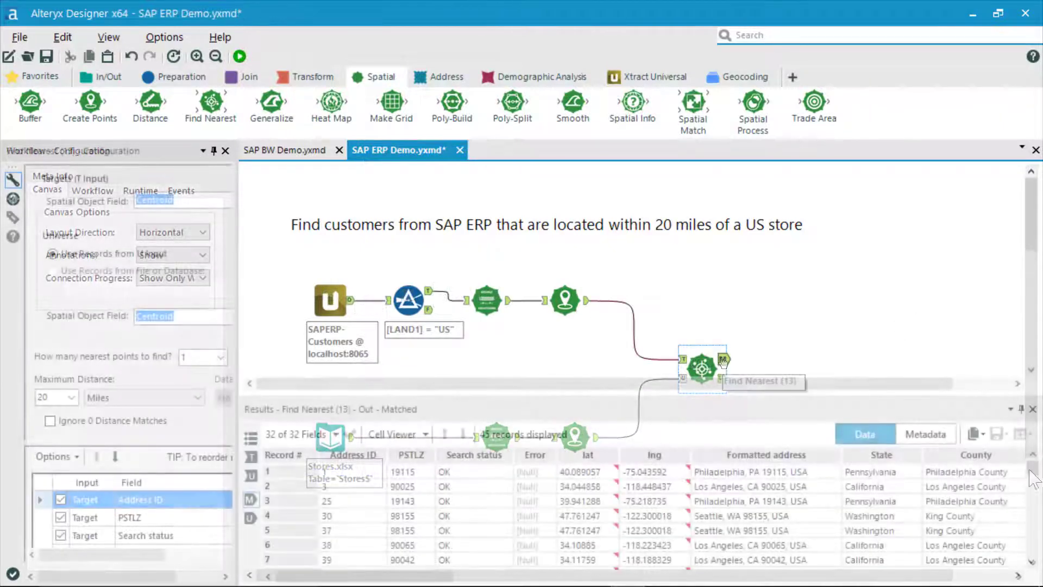
pyautogui.moveTo(1032, 472); pyautogui.dragTo(1032, 564)
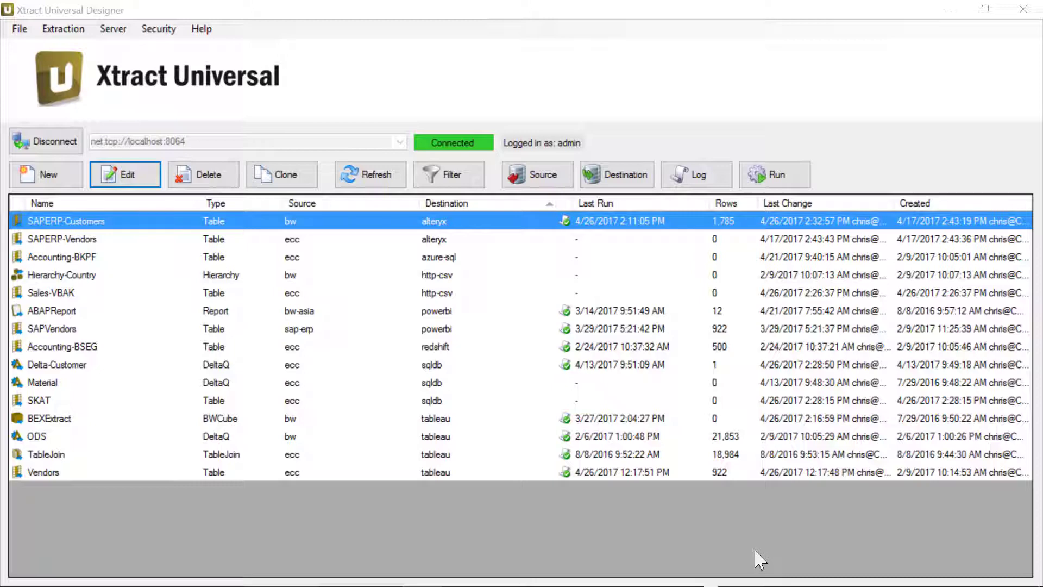
# In Xtract Universal Designer, add a new SAP source named sap-bw from the SAPERP-Customers extraction's source settings
pyautogui.click(562, 182)
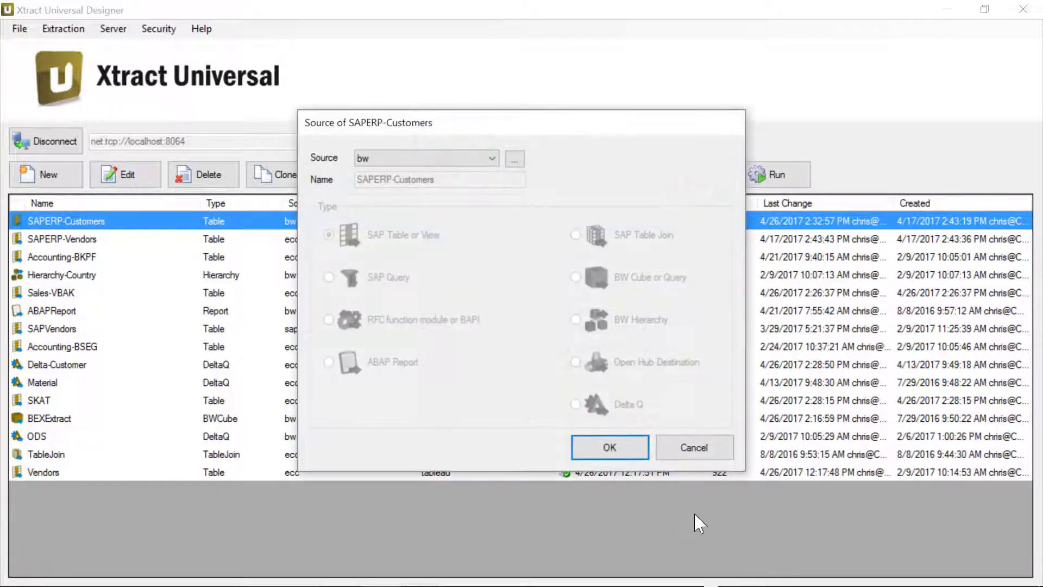
pyautogui.click(514, 158)
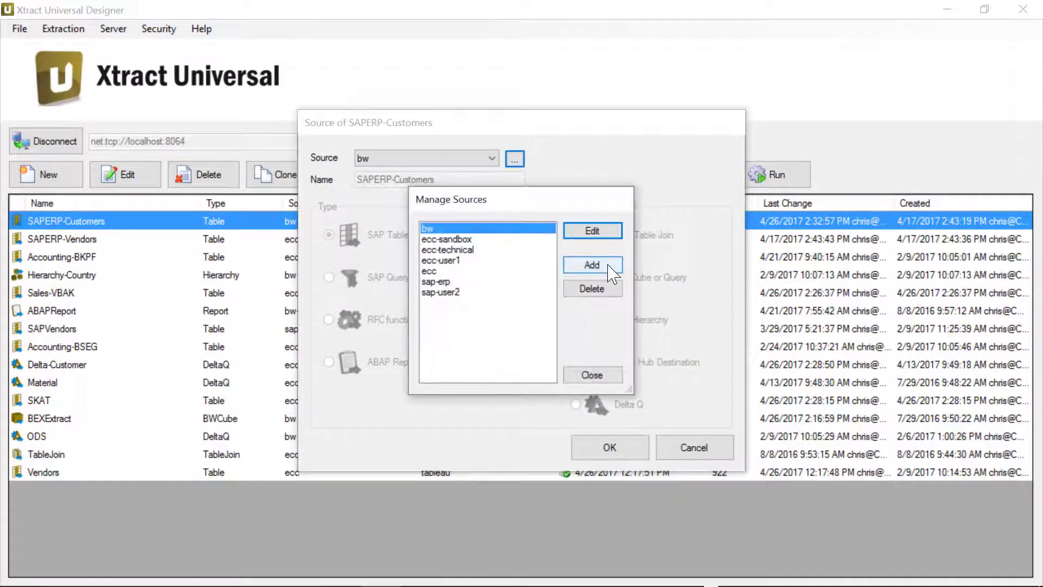
pyautogui.click(609, 267)
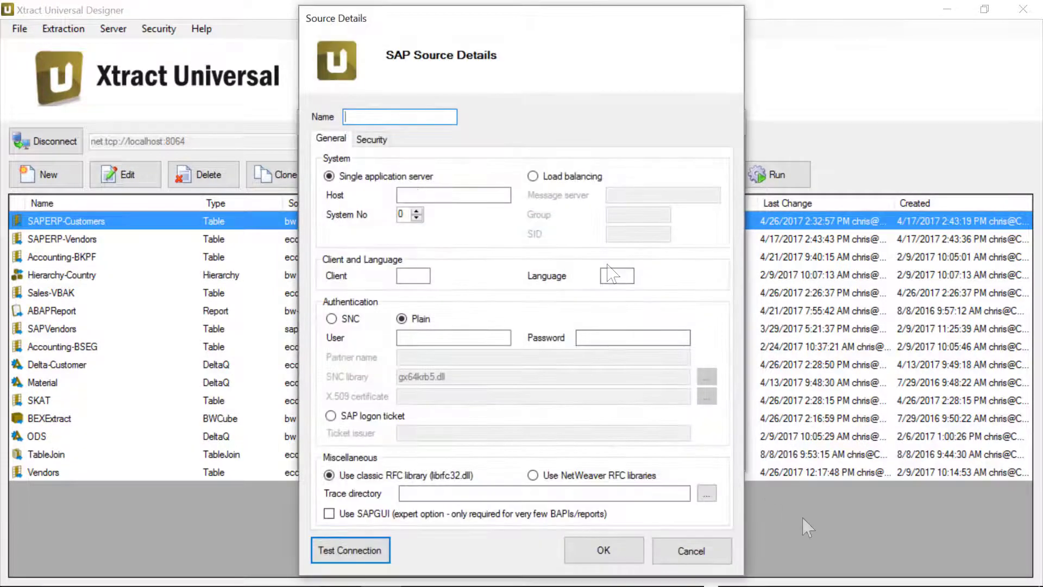
pyautogui.write('sap-bw')
pyautogui.press('Tab')
pyautogui.press('Tab')
pyautogui.press('Tab')
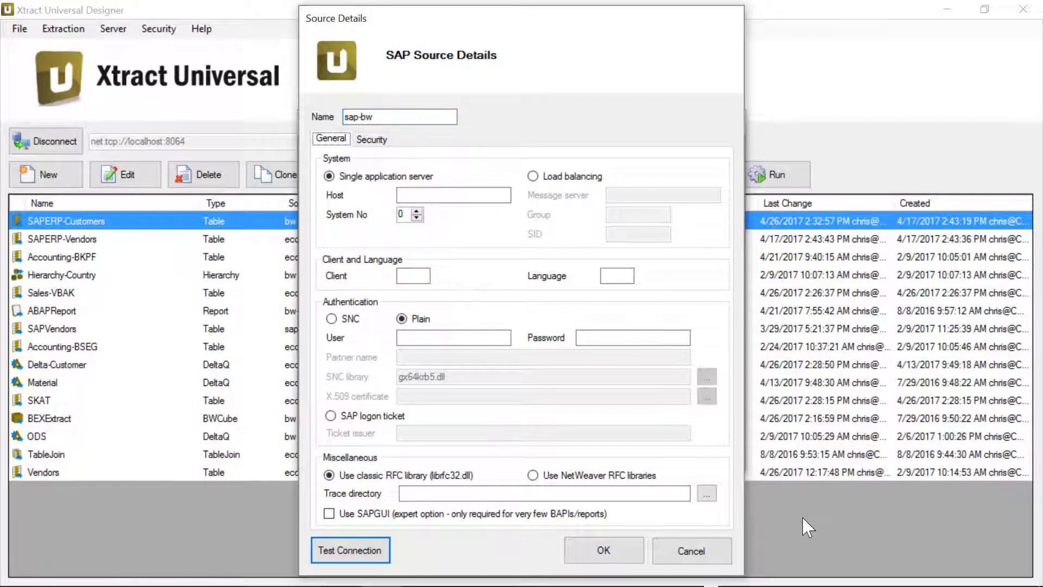
# Enter the SAP server's host address for the sap-bw source, with client 800 and language EN
pyautogui.write('192')
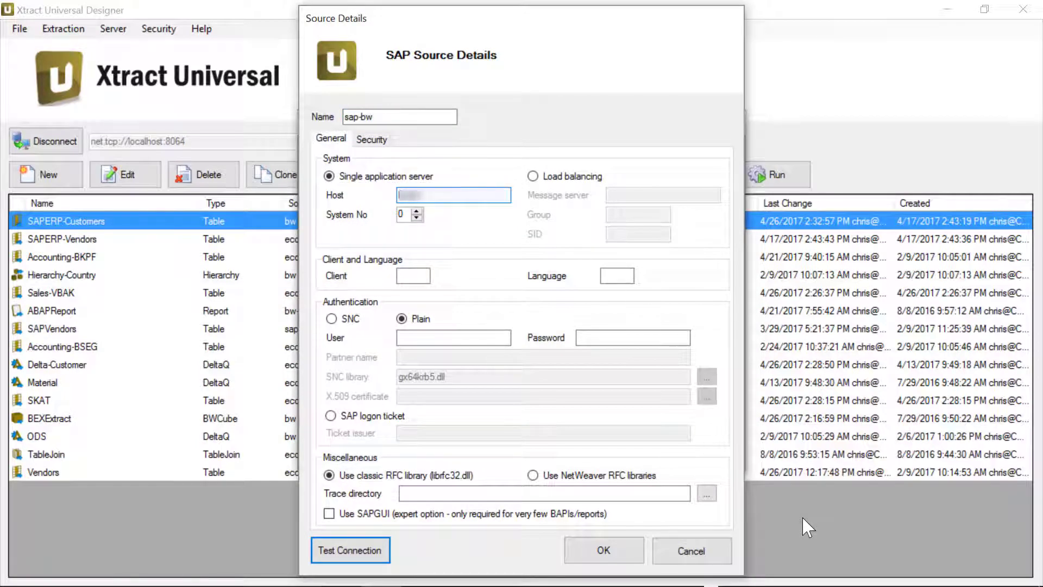
pyautogui.write('.168.100.101')
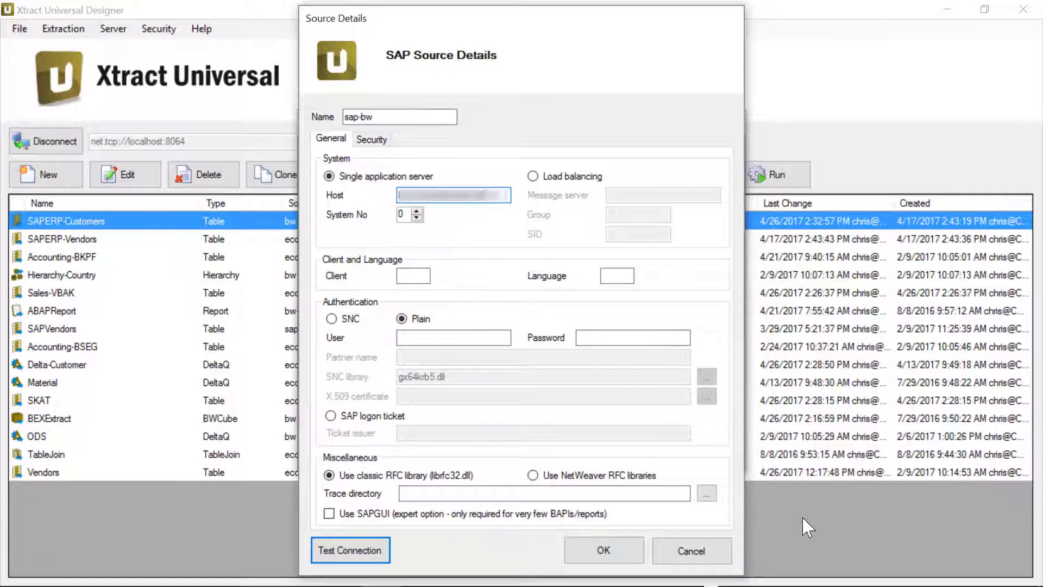
pyautogui.press('Tab')
pyautogui.press('Tab')
pyautogui.write('80')
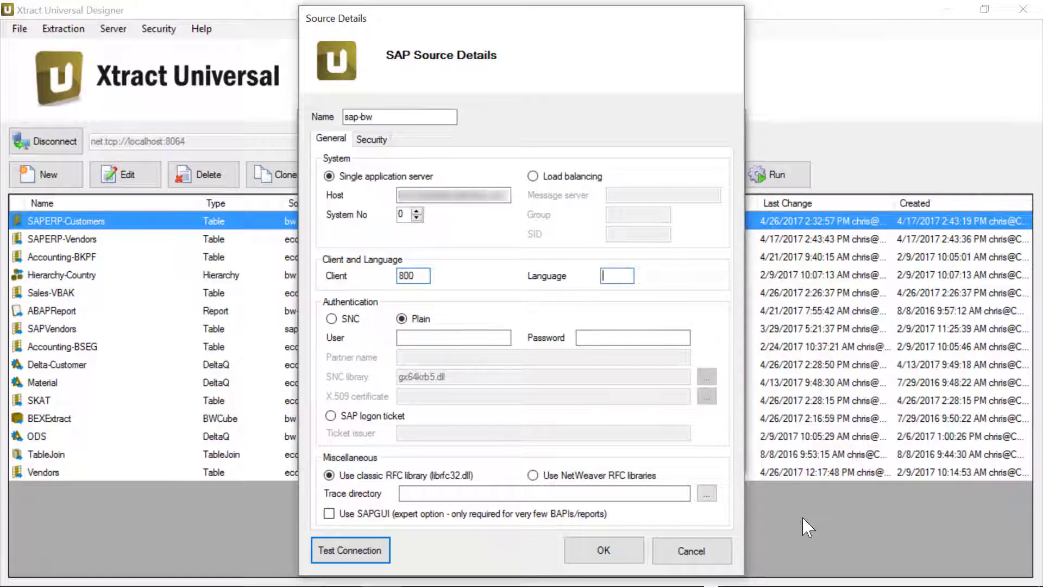
pyautogui.write('EN')
pyautogui.press('Tab')
pyautogui.press('Tab')
# Enter the SAP user name and password for plain authentication and test the connection
pyautogui.write('chris')
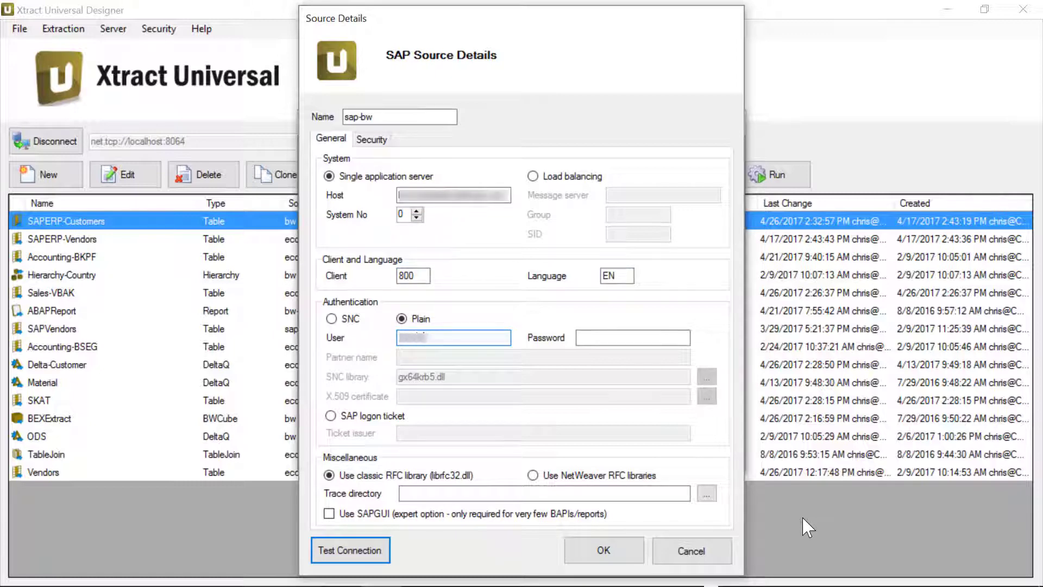
pyautogui.press('Tab')
pyautogui.write('*******')
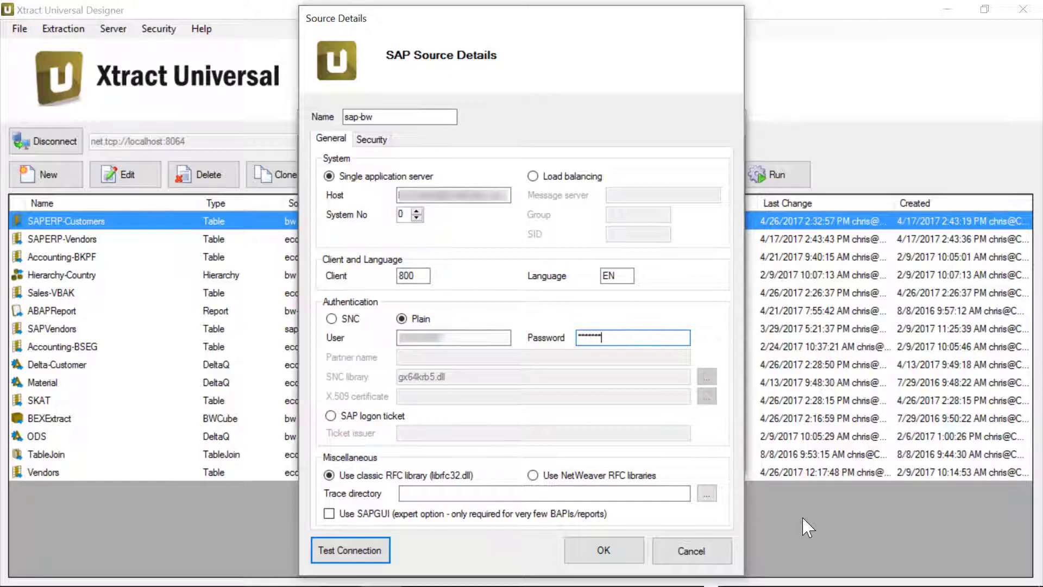
pyautogui.write('*****')
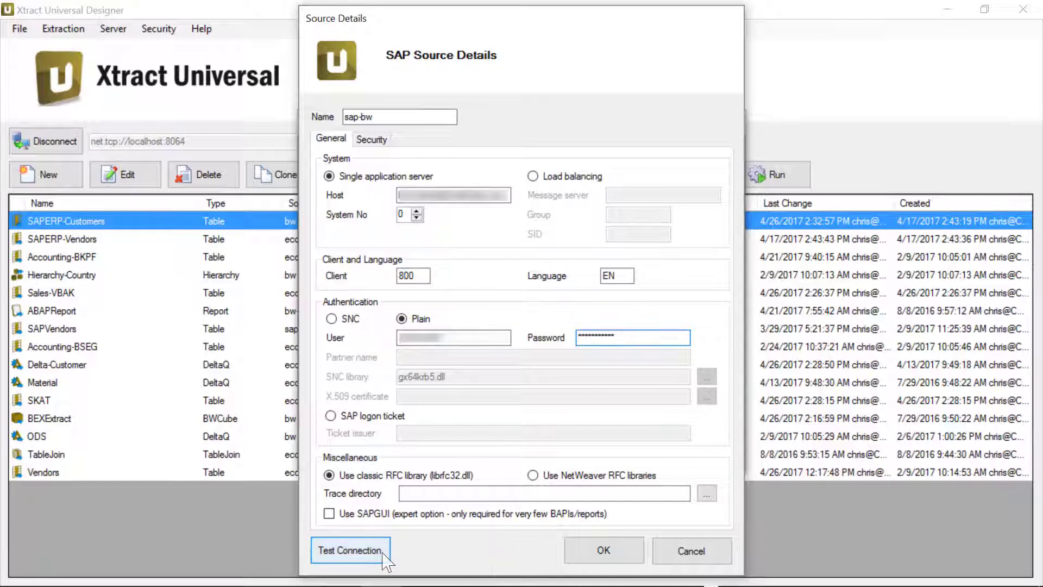
pyautogui.click(383, 554)
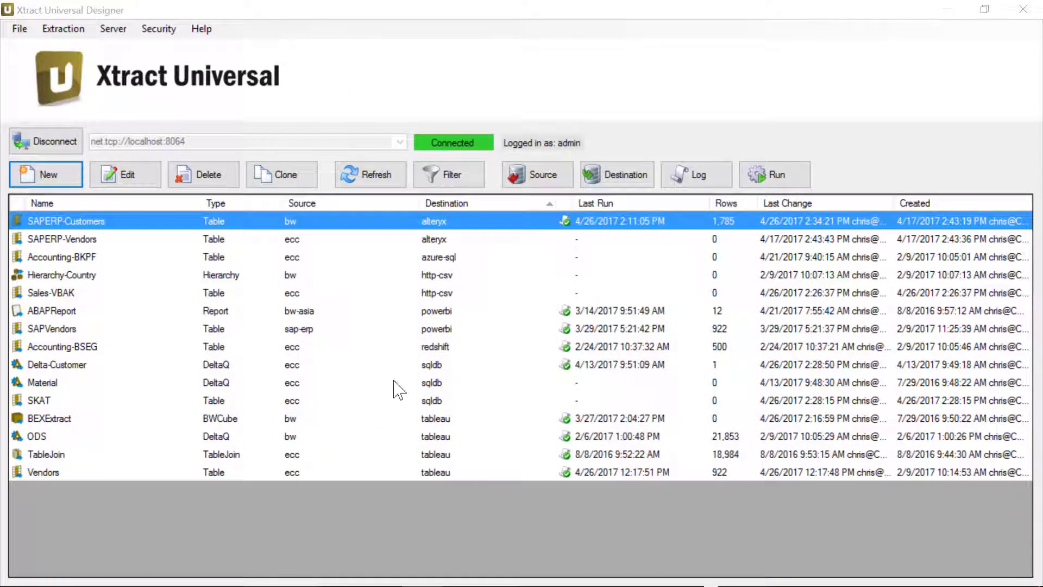
# Create a BW Cube or Query extraction named SAPBW-ProductSales from the sap-bw source
pyautogui.click(76, 187)
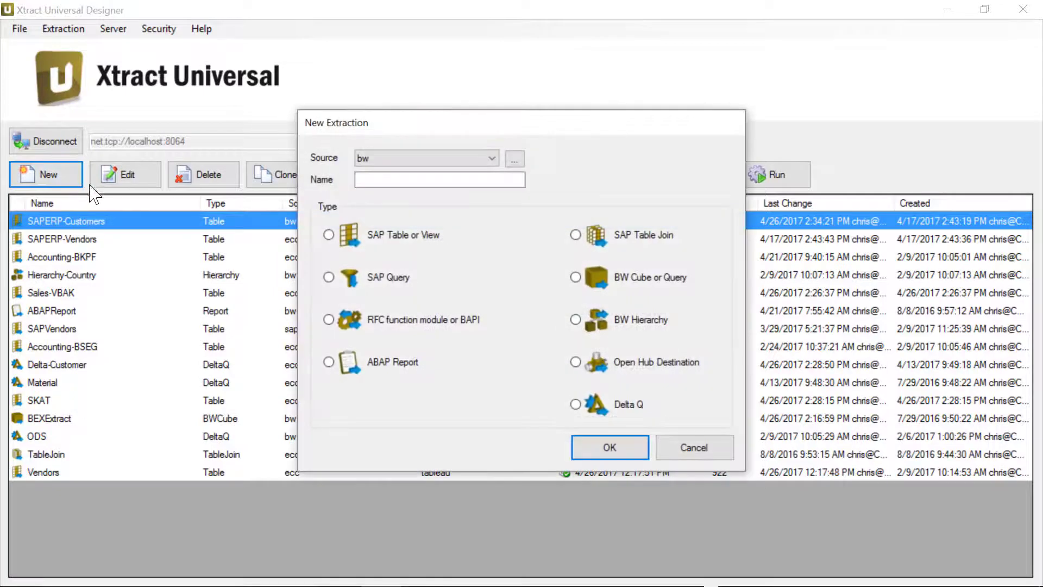
pyautogui.click(492, 159)
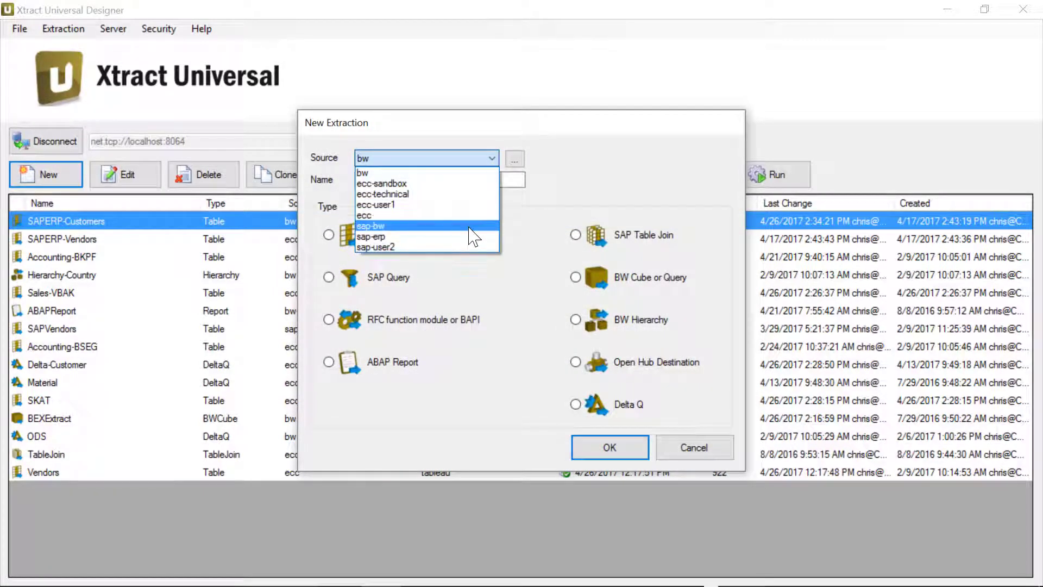
pyautogui.click(471, 226)
pyautogui.press('Tab')
pyautogui.write('SAPBW-')
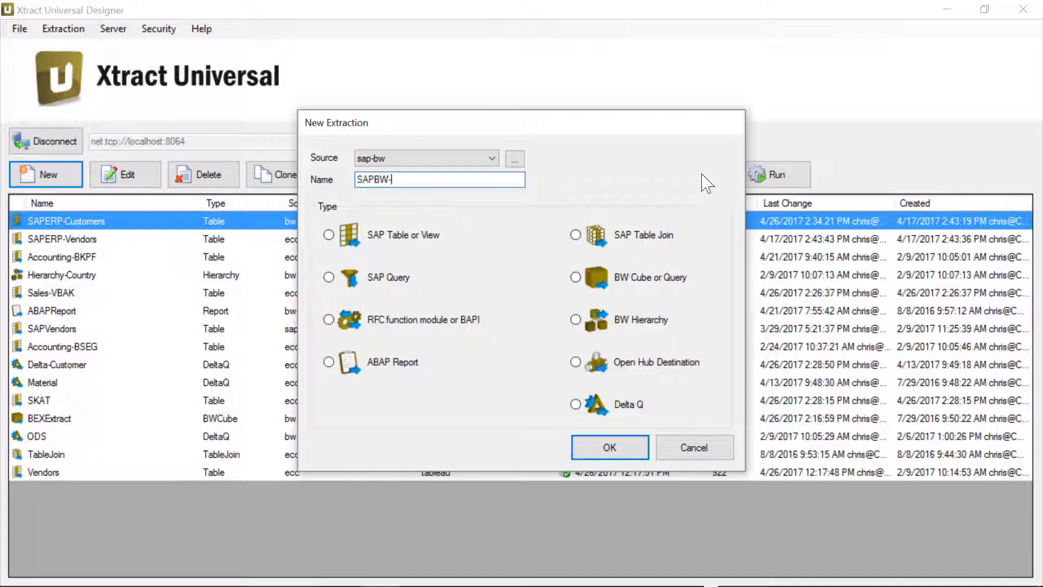
pyautogui.write('ProductSales')
pyautogui.click(576, 277)
pyautogui.click(639, 448)
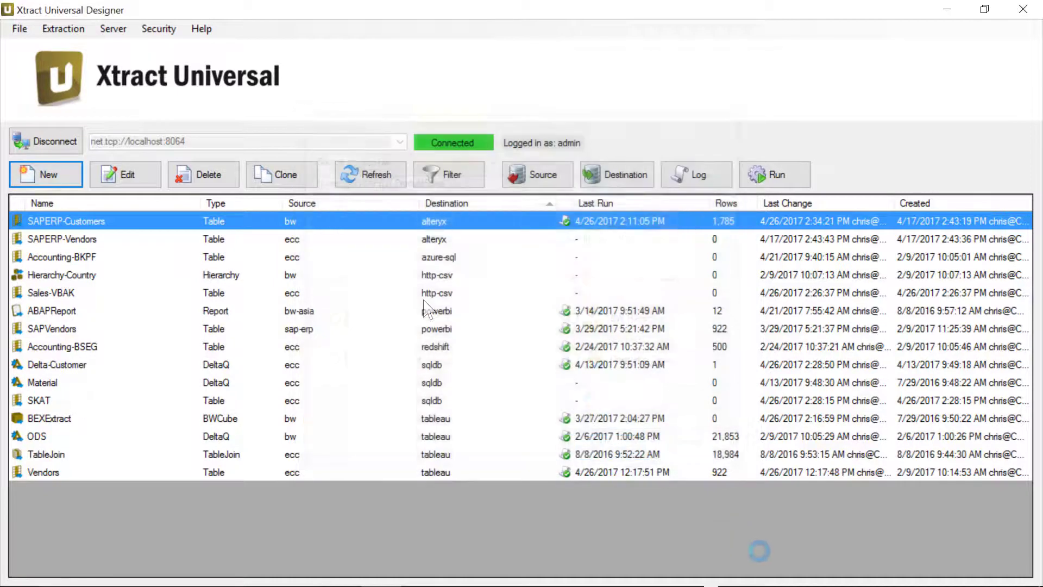
# Look up the available info cubes and choose SAP DemoCube ($0D_DECU) as the extraction's data source
pyautogui.click(523, 158)
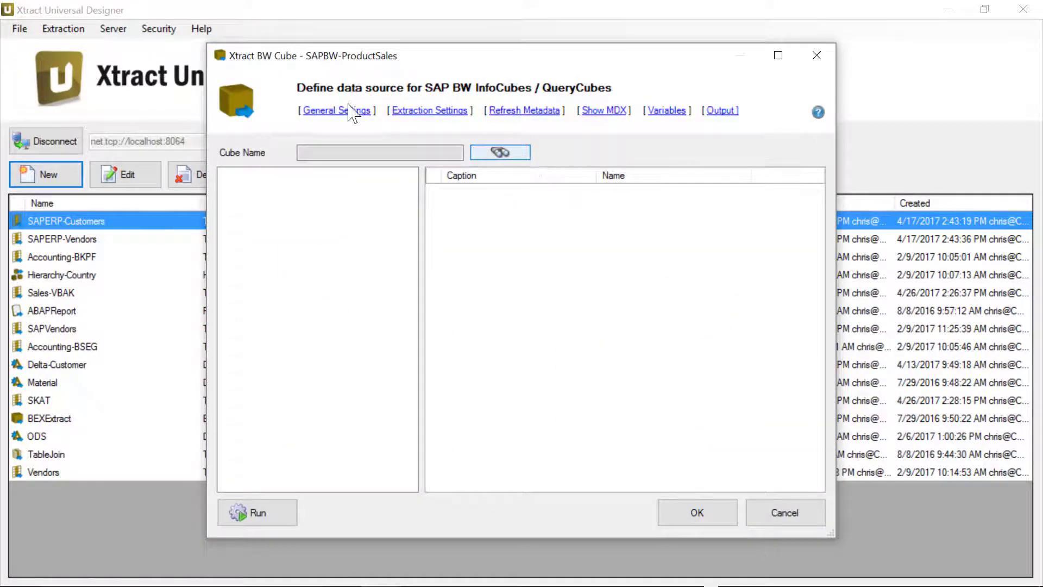
pyautogui.click(397, 193)
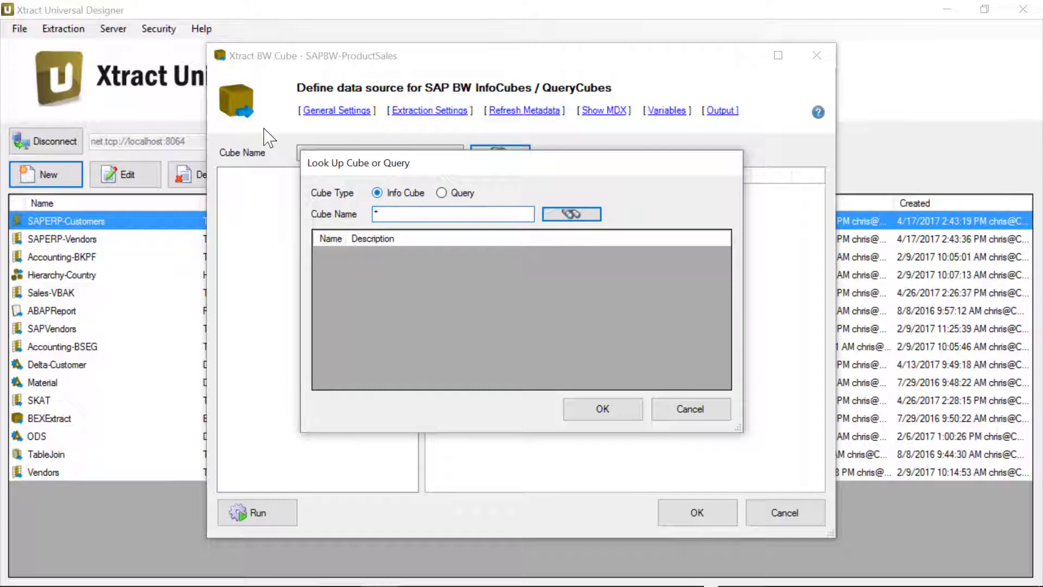
pyautogui.click(571, 214)
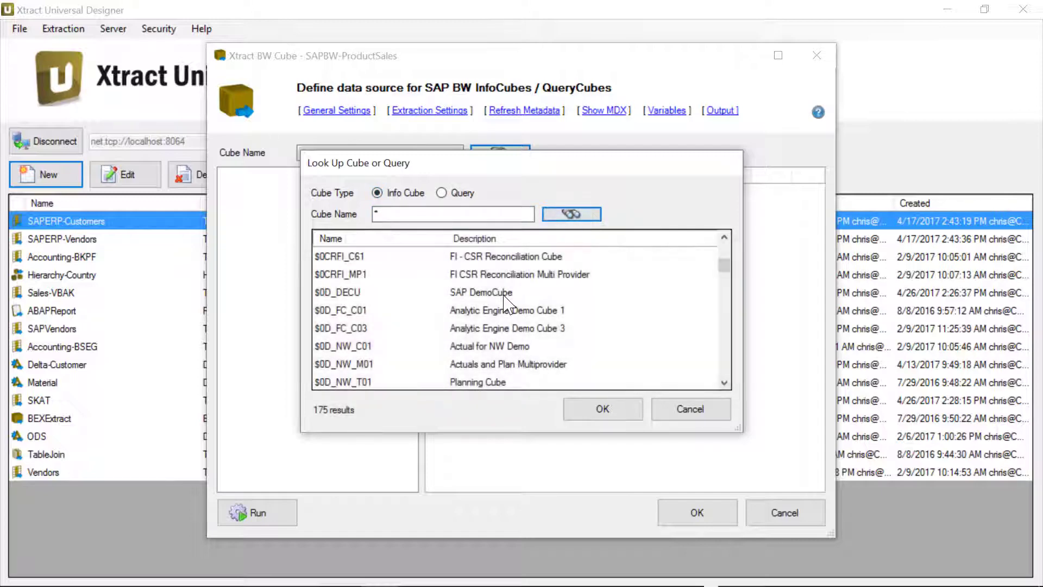
pyautogui.click(505, 297)
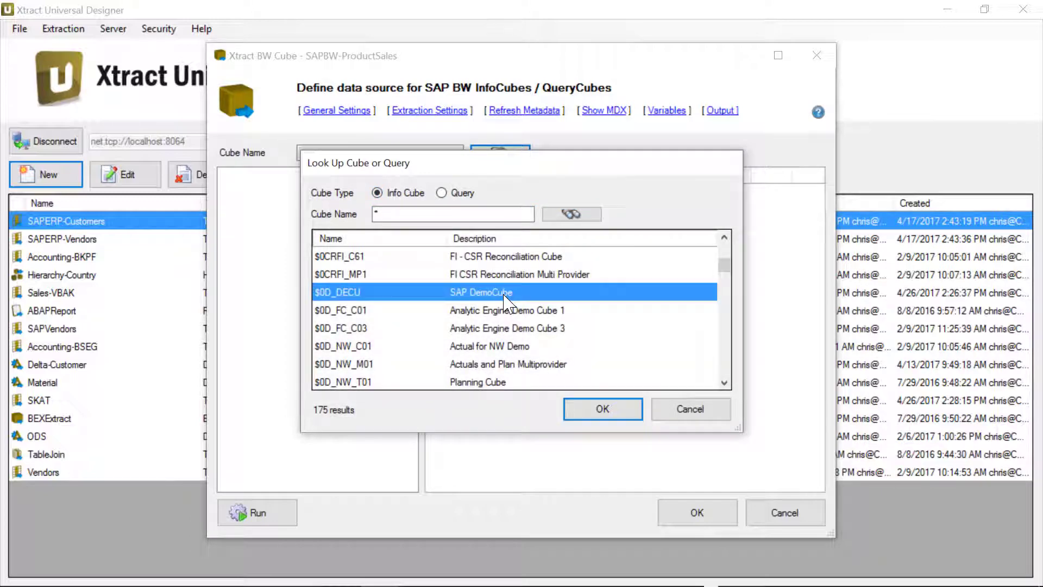
pyautogui.click(627, 416)
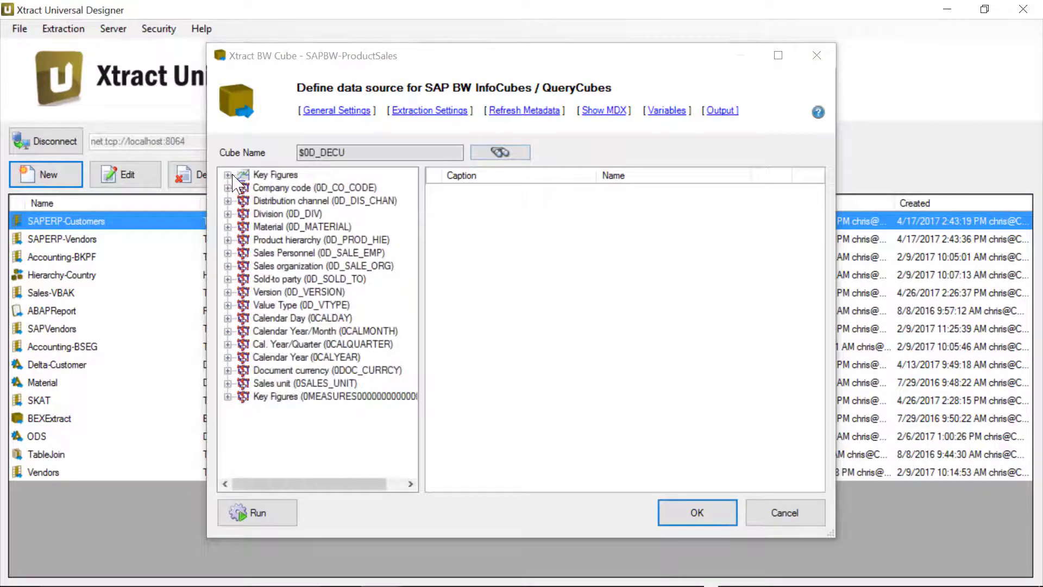
# Add Billed Quantity, Net Value, Distribution channel, Material, Sales organization and Sold-to party to the SAPBW-ProductSales extraction
pyautogui.click(228, 175)
pyautogui.moveTo(296, 200); pyautogui.dragTo(475, 212)
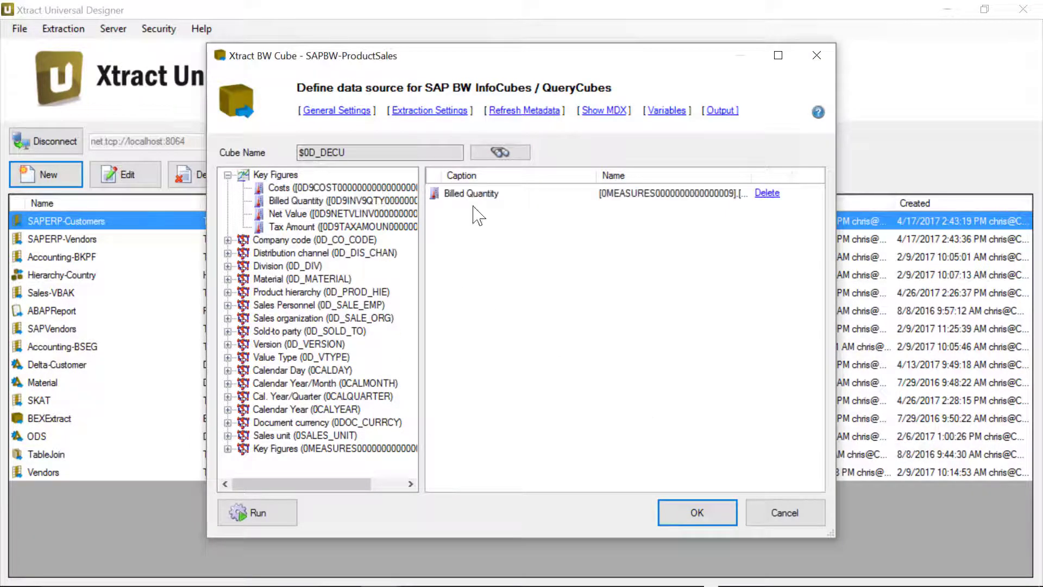
pyautogui.moveTo(326, 214); pyautogui.dragTo(460, 231)
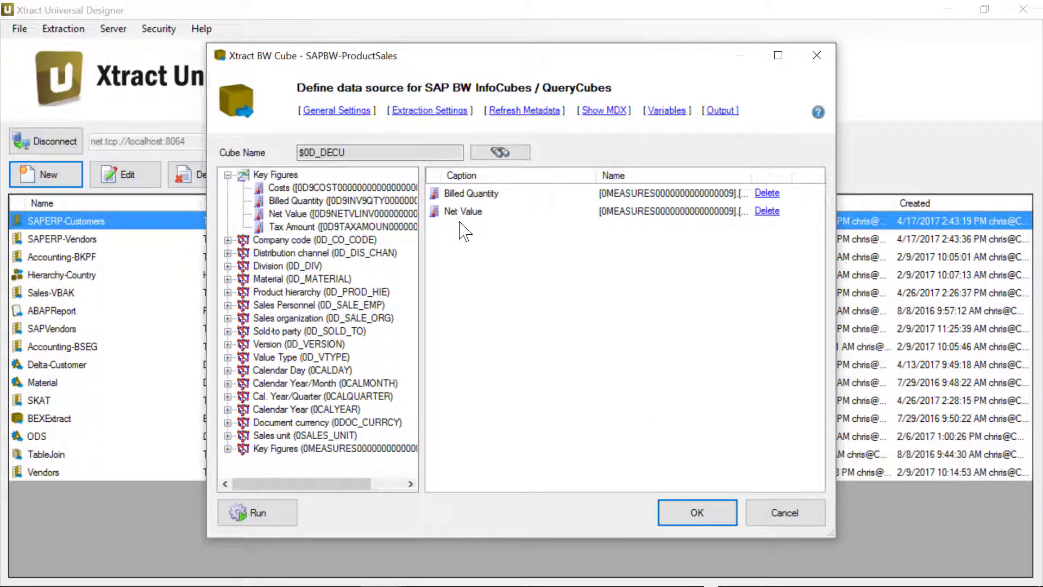
pyautogui.moveTo(337, 253); pyautogui.dragTo(493, 244)
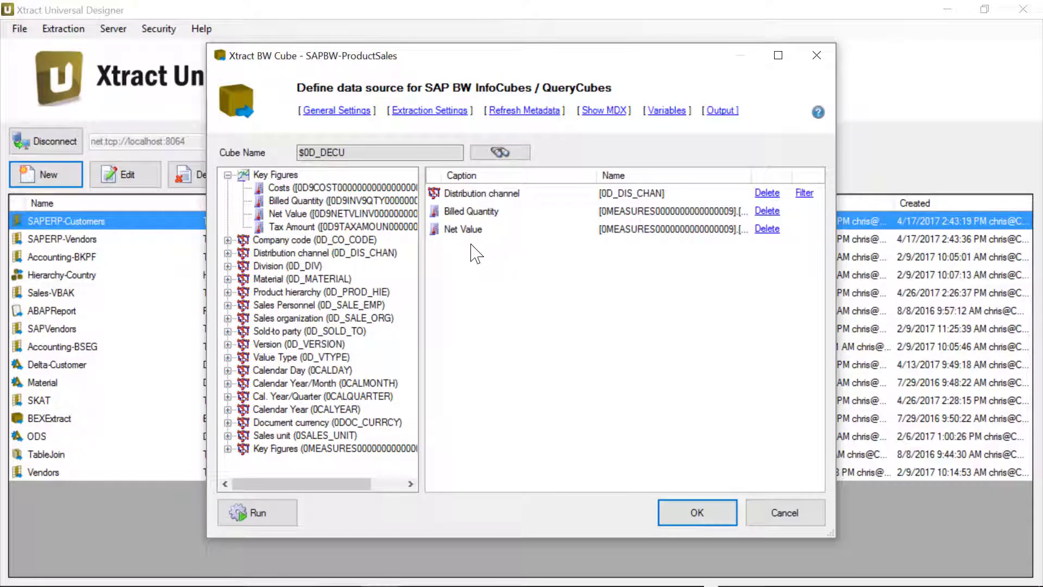
pyautogui.moveTo(322, 278); pyautogui.dragTo(483, 273)
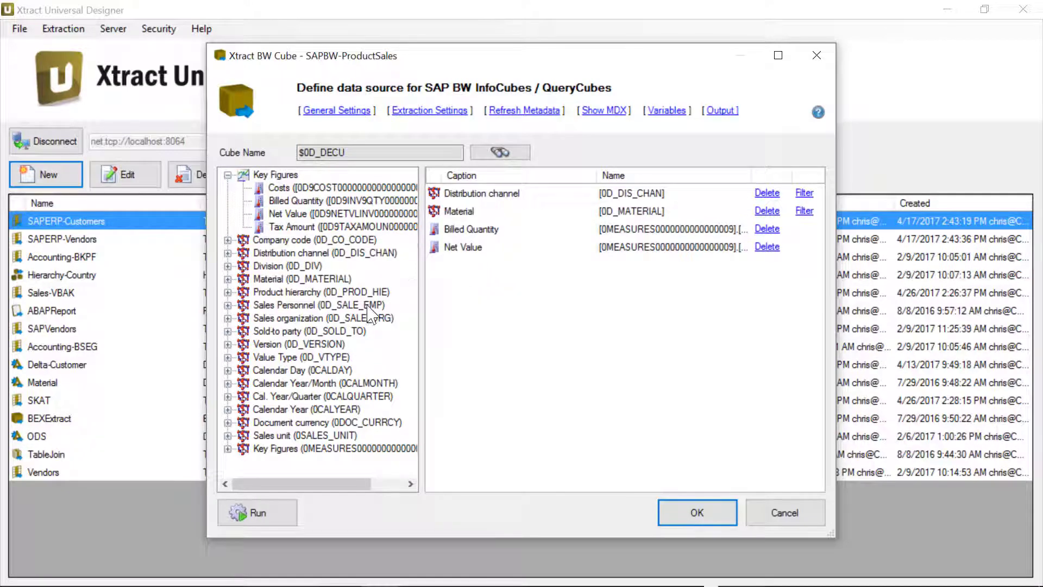
pyautogui.moveTo(344, 320); pyautogui.dragTo(497, 285)
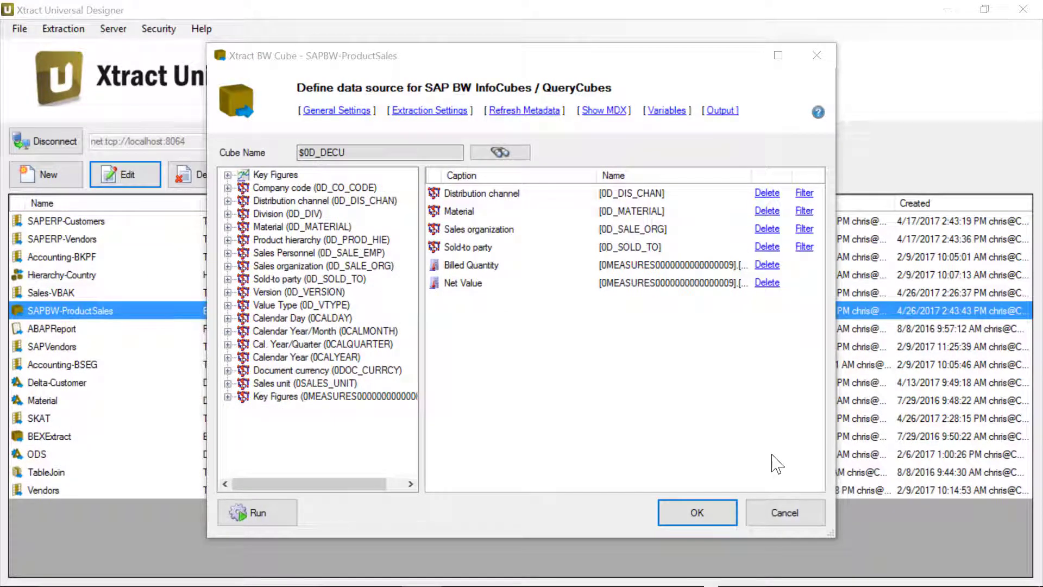
# Run the SAPBW-ProductSales extraction in the browser to check its output
pyautogui.click(284, 516)
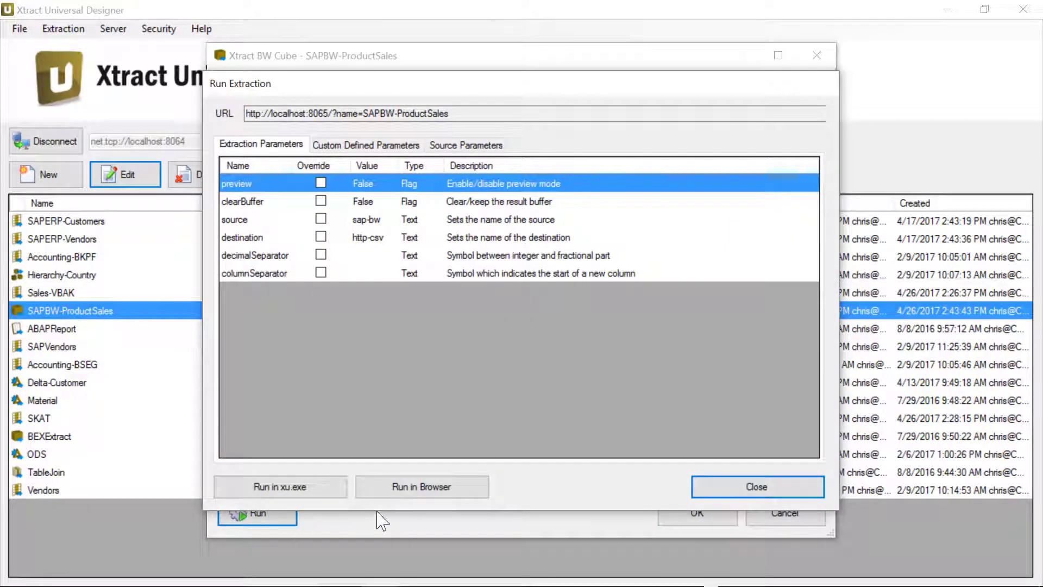
pyautogui.click(473, 494)
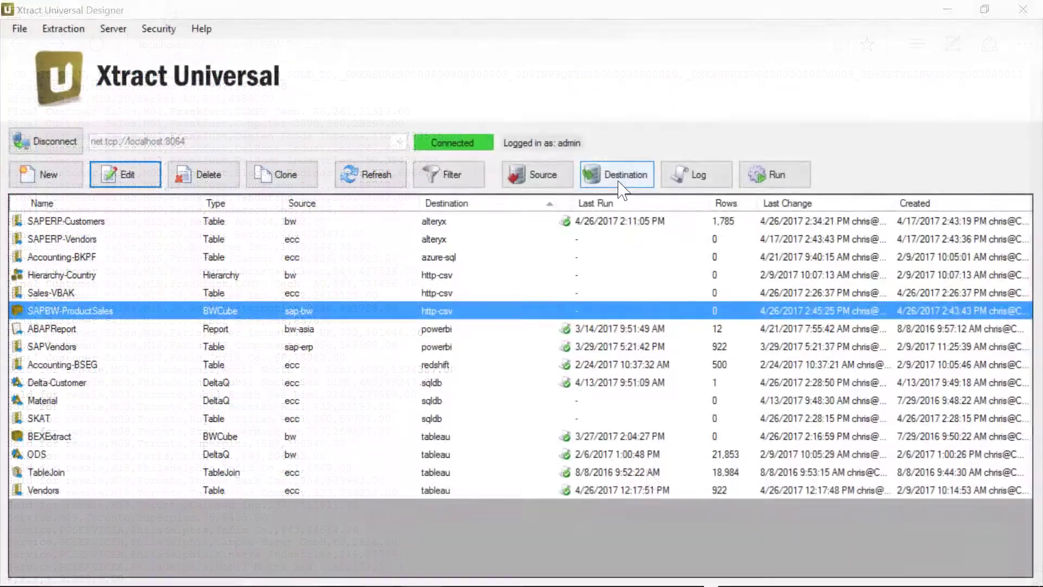
# Add a shared destination named alteryx of type Alteryx from the SAPBW-ProductSales extraction's destination settings
pyautogui.click(620, 183)
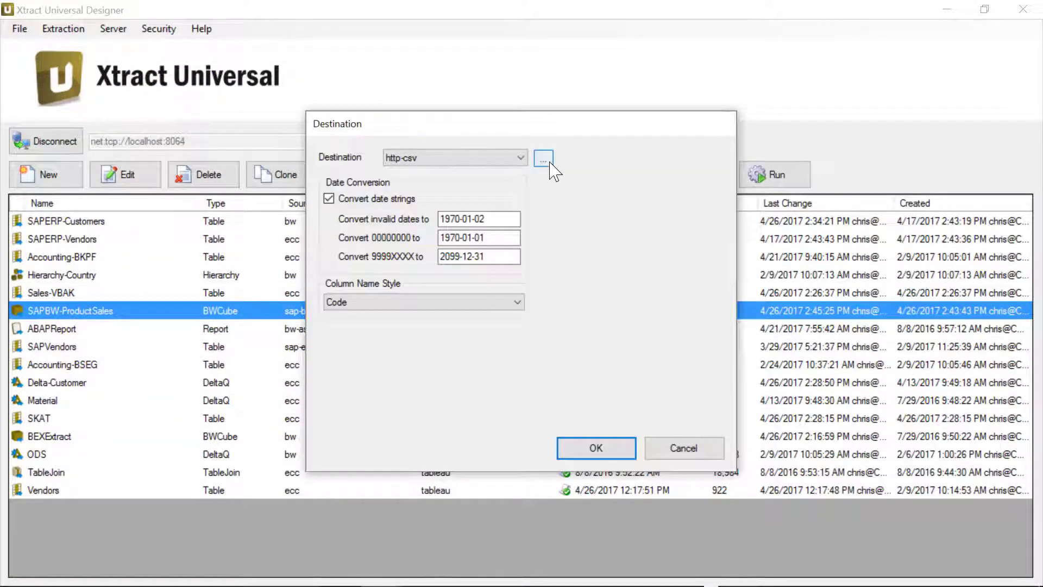
pyautogui.click(545, 160)
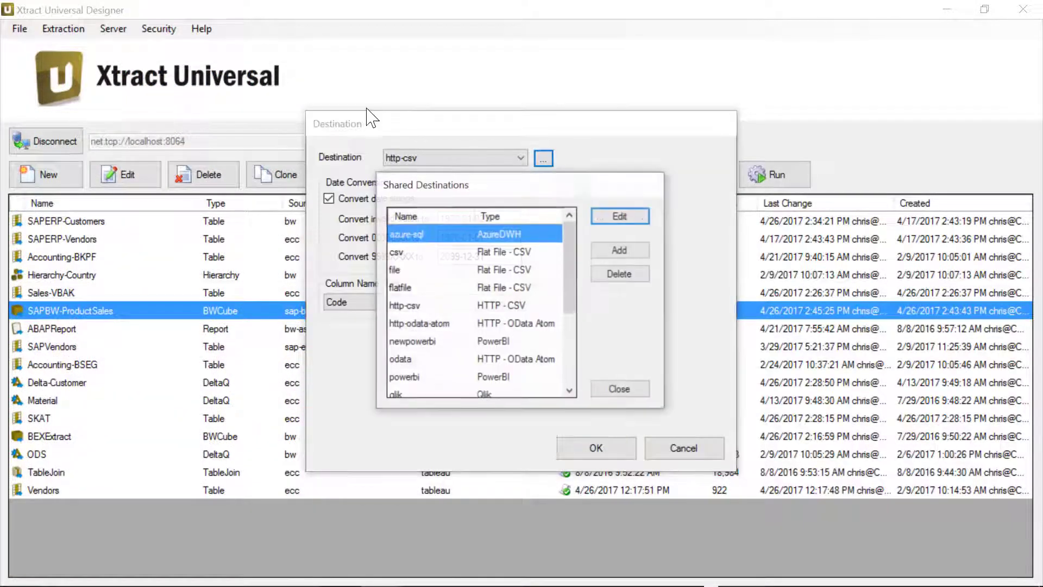
pyautogui.click(643, 255)
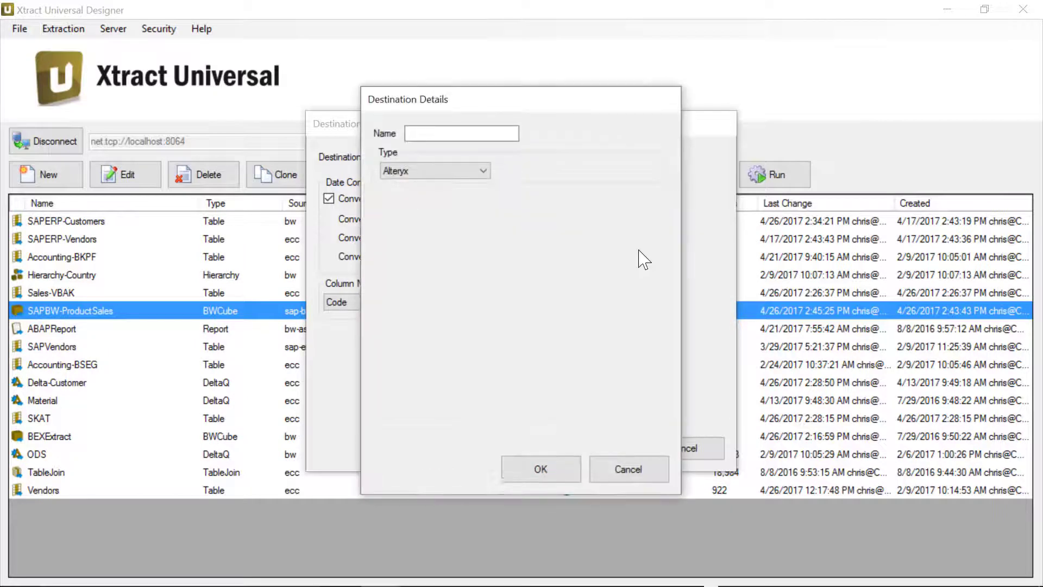
pyautogui.write('alteryx')
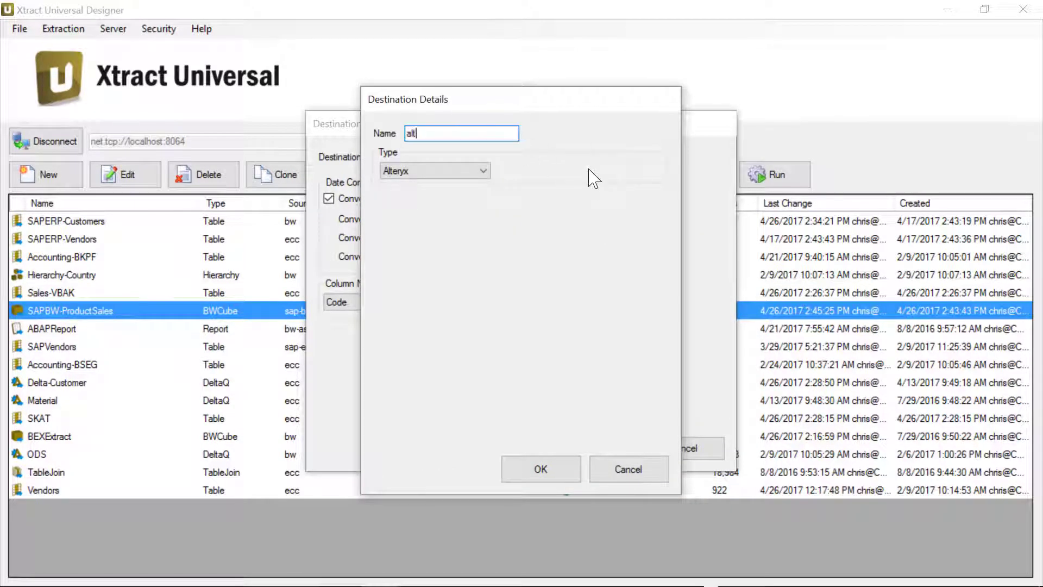
pyautogui.click(484, 171)
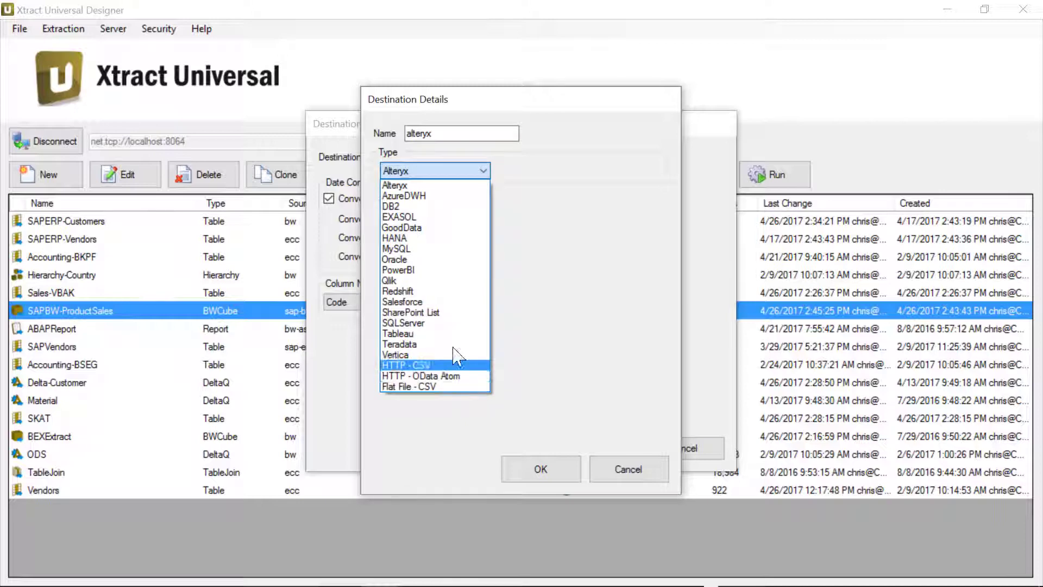
pyautogui.click(465, 185)
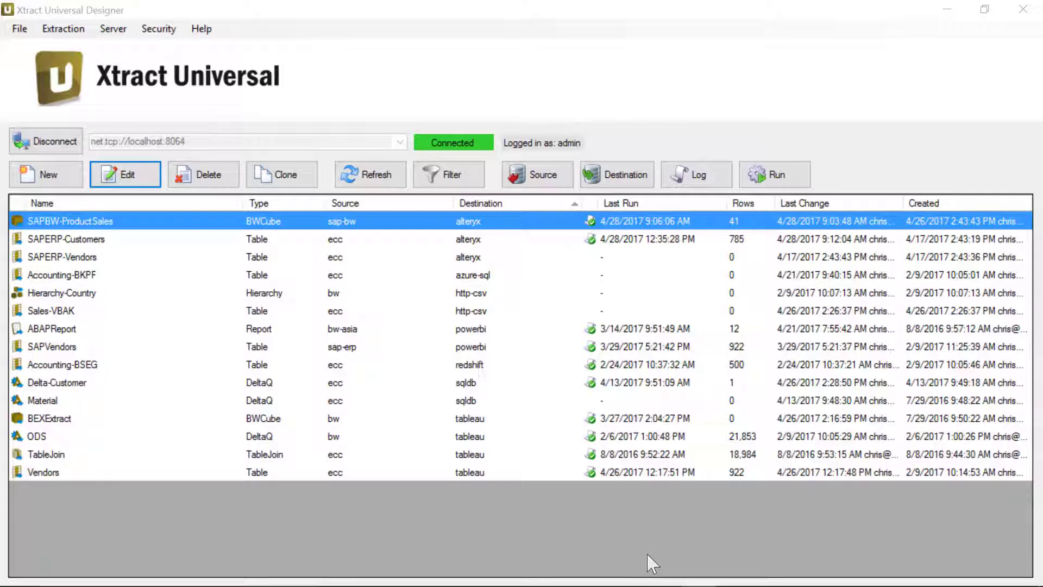
# Open the SAPERP-Customers table extraction from the extraction list
pyautogui.click(374, 240)
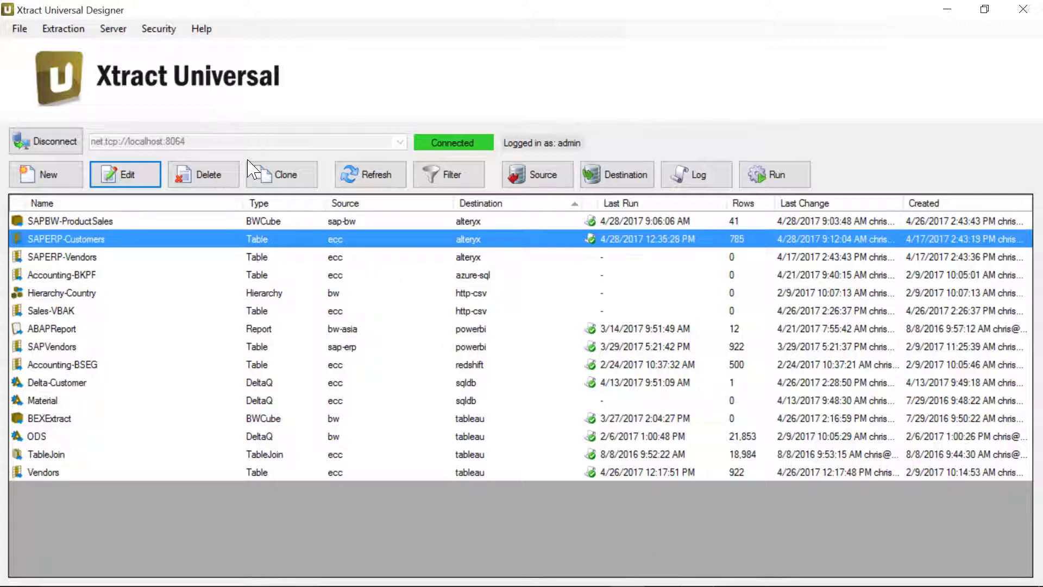
pyautogui.doubleClick(370, 241)
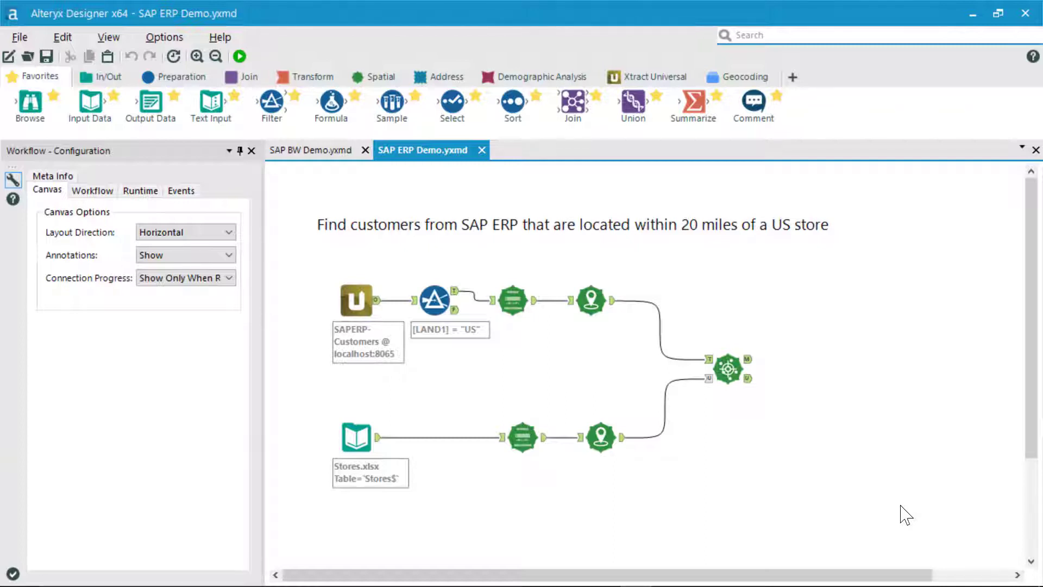
# In Alteryx Designer, set the Xtract Universal tool's extraction to SAPERP-Customers and run the SAP ERP Demo workflow
pyautogui.click(358, 300)
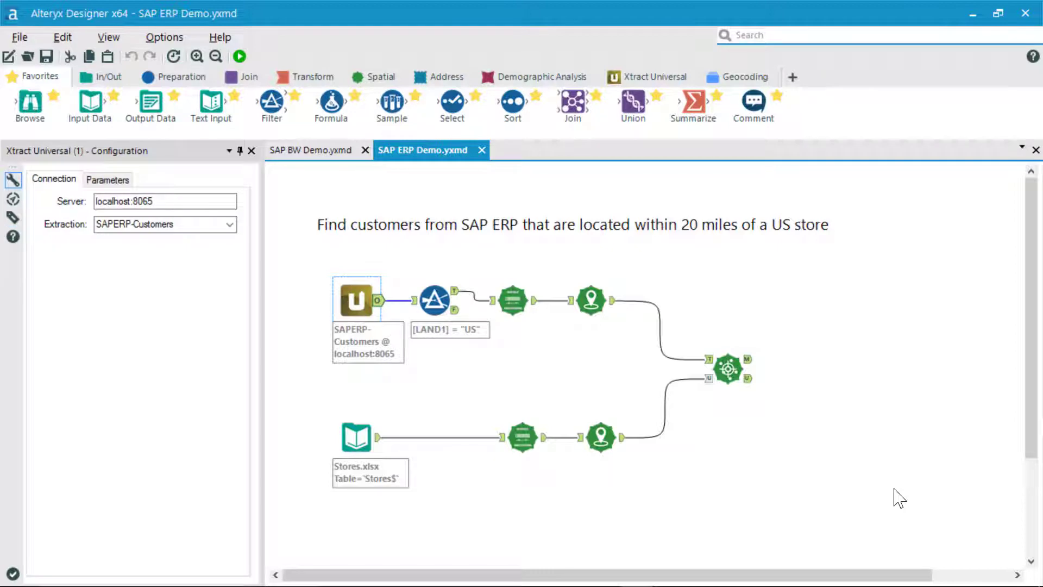
pyautogui.click(230, 224)
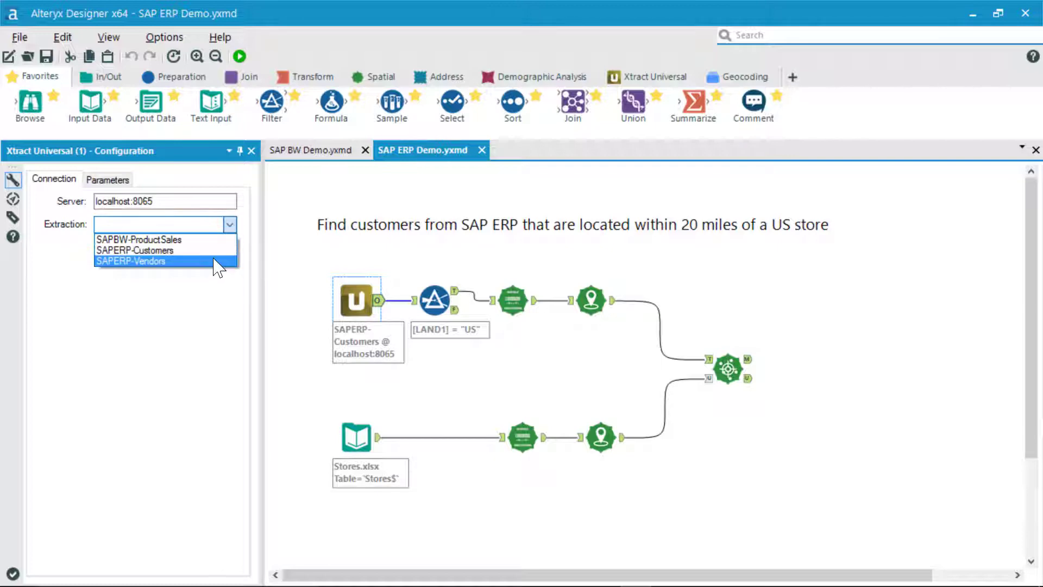
pyautogui.click(218, 250)
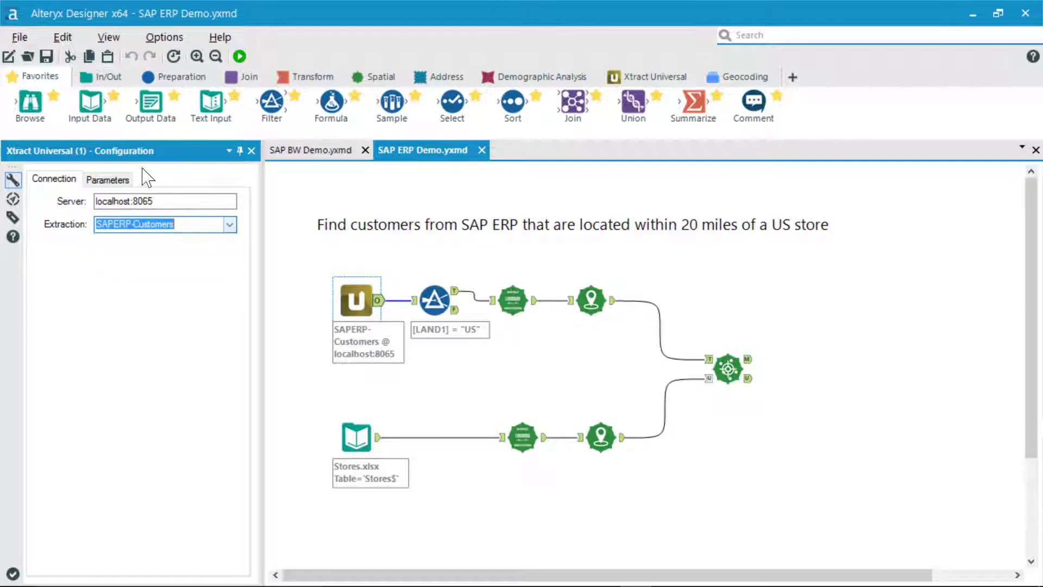
pyautogui.click(240, 56)
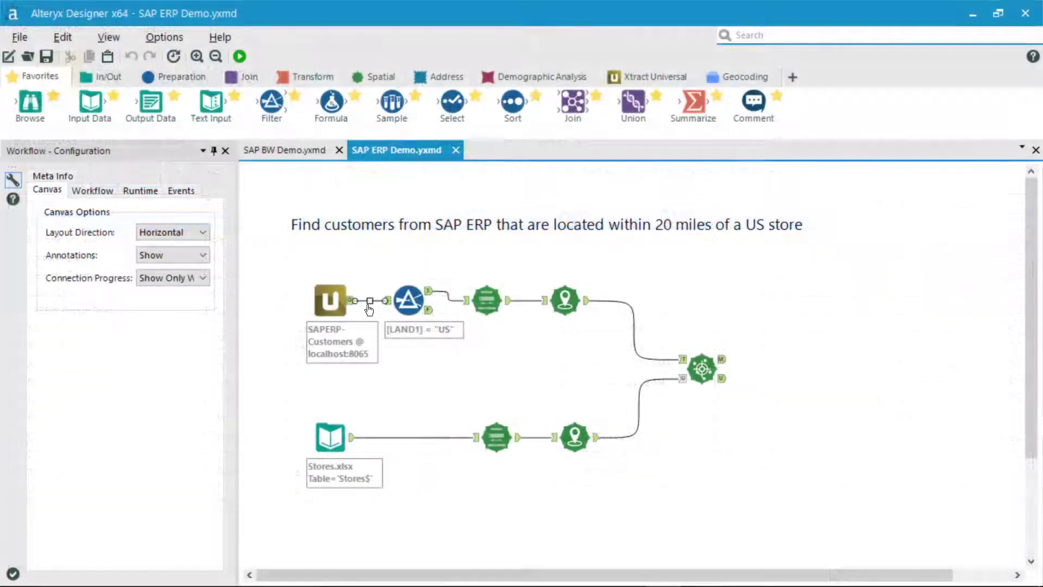
# Examine the customer records in the output of the Xtract Universal tool
pyautogui.click(352, 300)
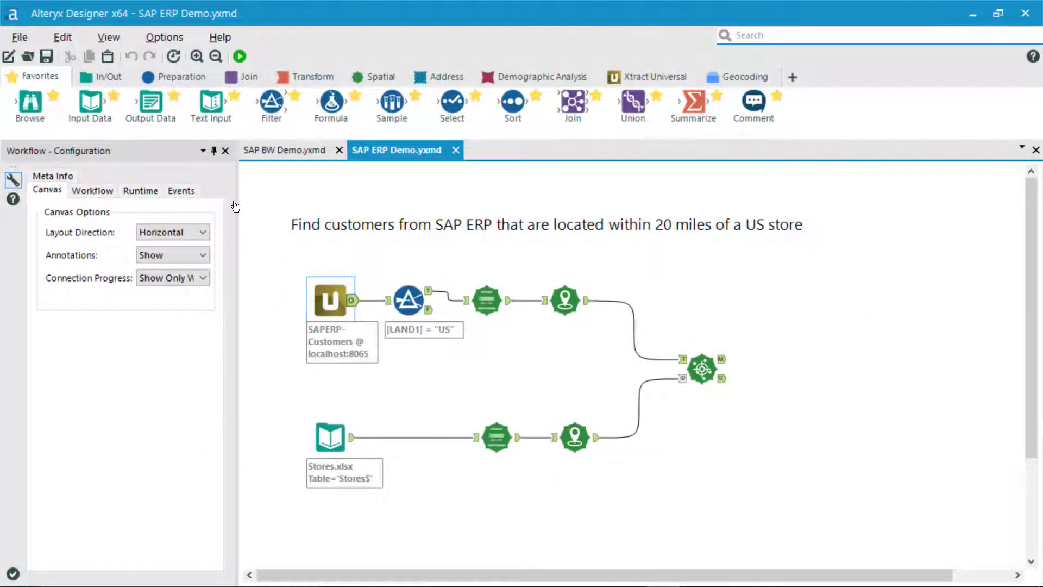
pyautogui.moveTo(1033, 471); pyautogui.dragTo(1039, 519)
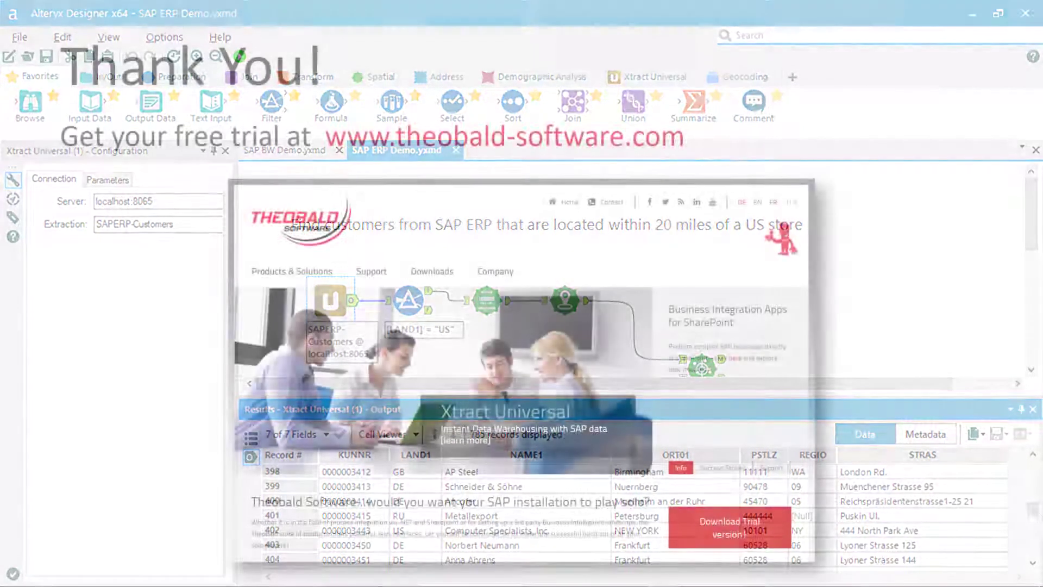